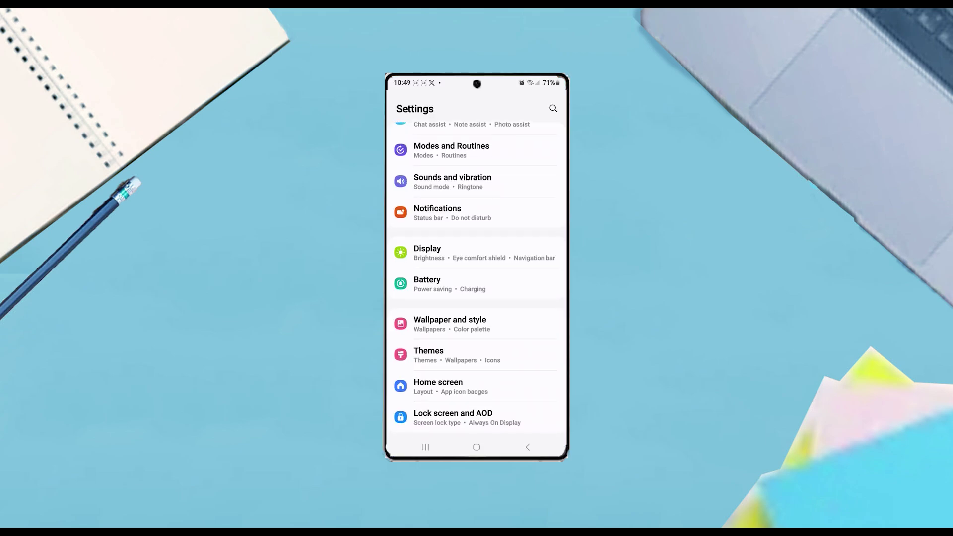
Open the Display page from the main Settings list.
click(510, 255)
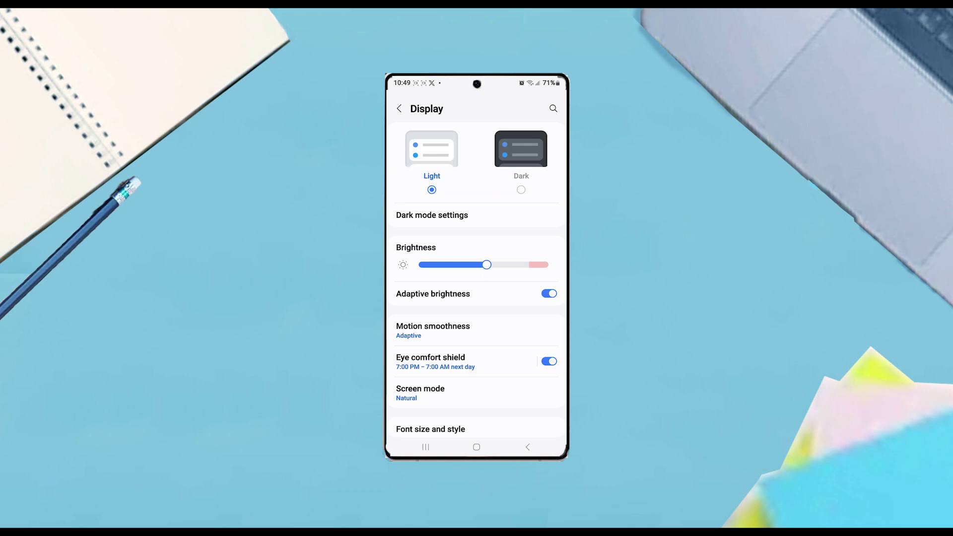
scroll(547, 383, down, 1)
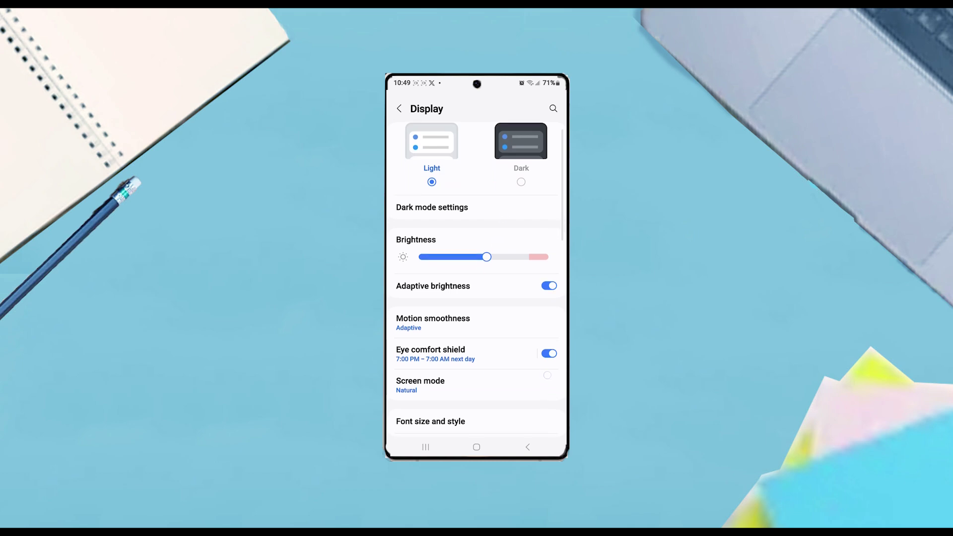
click(549, 353)
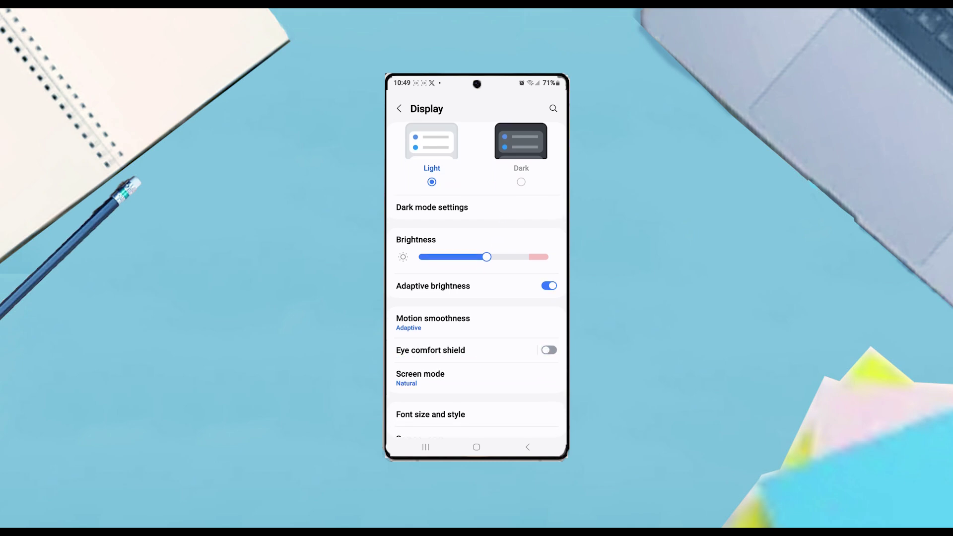
click(549, 353)
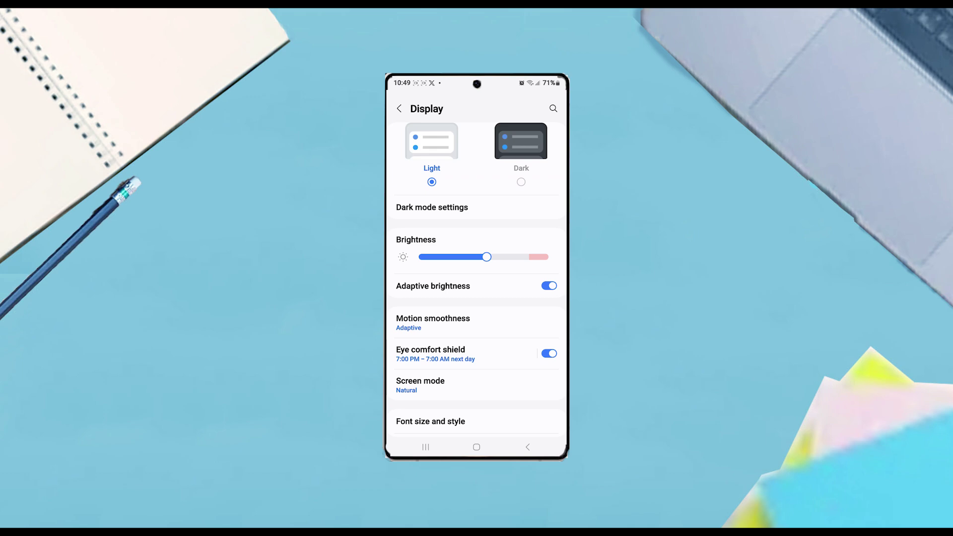